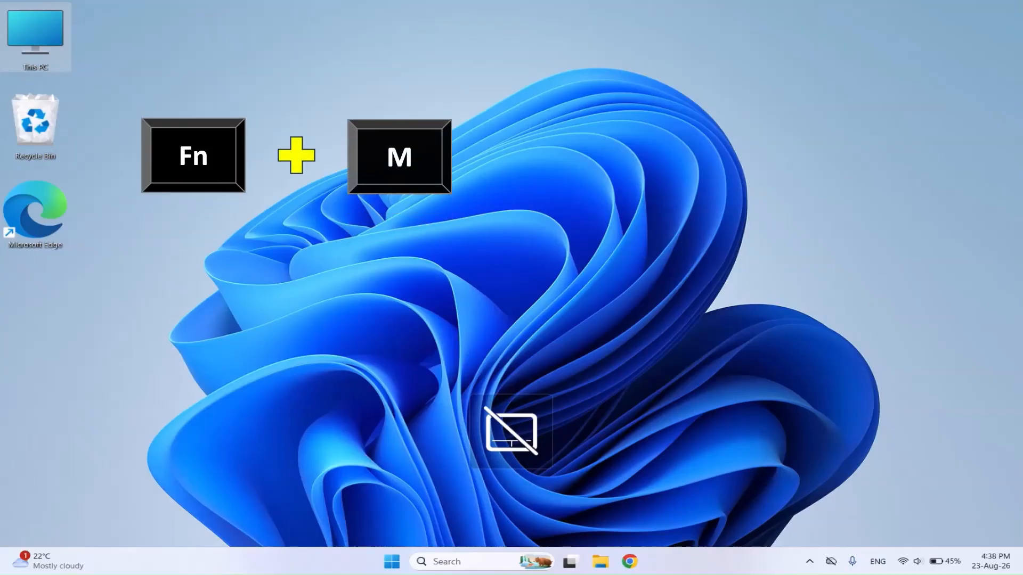
# Toggle the laptop's touchpad off and back on with its hardware function
pyautogui.press('XF86TouchpadToggle')
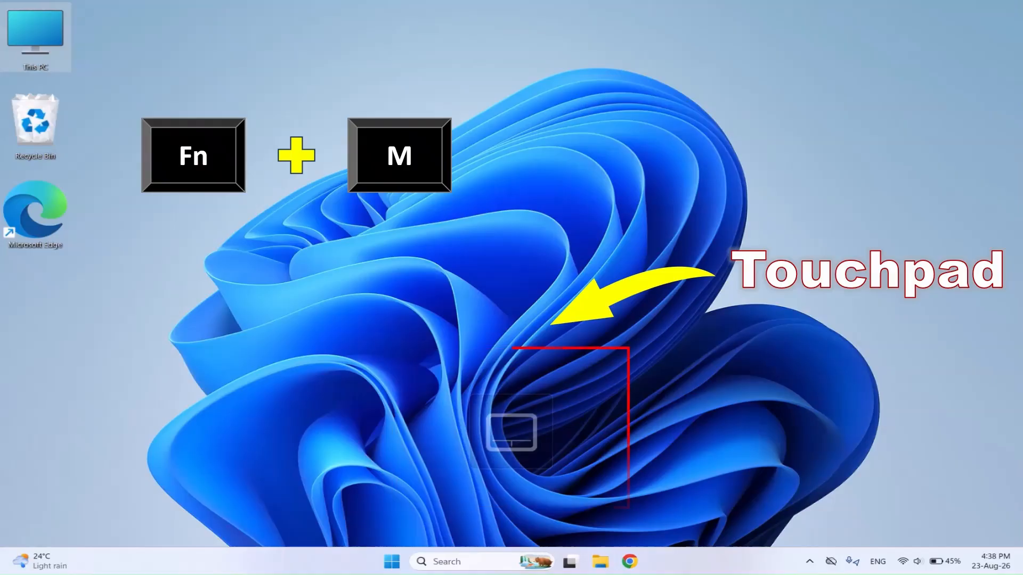
pyautogui.press('XF86TouchpadToggle')
pyautogui.press('XF86TouchpadToggle')
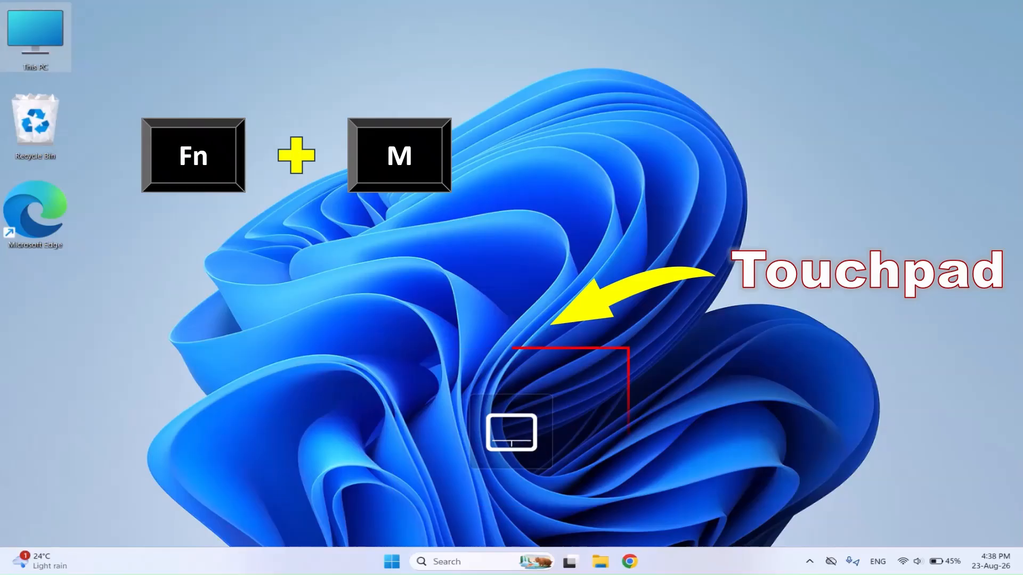
pyautogui.press('XF86TouchpadToggle')
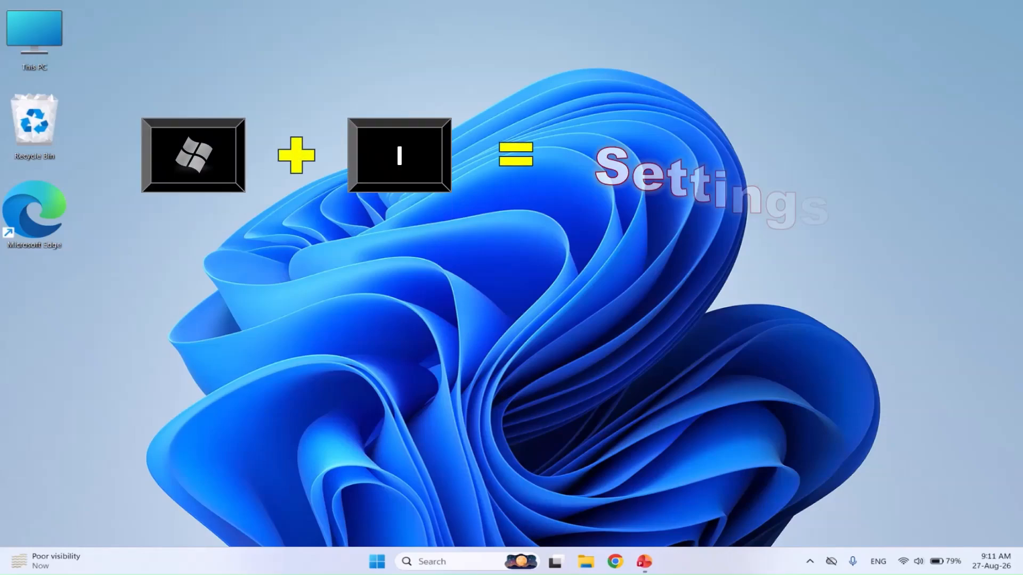
# Open Windows Settings, search for "Touchpad" and open the Touchpad settings page
pyautogui.press('super+i')
pyautogui.write('To')
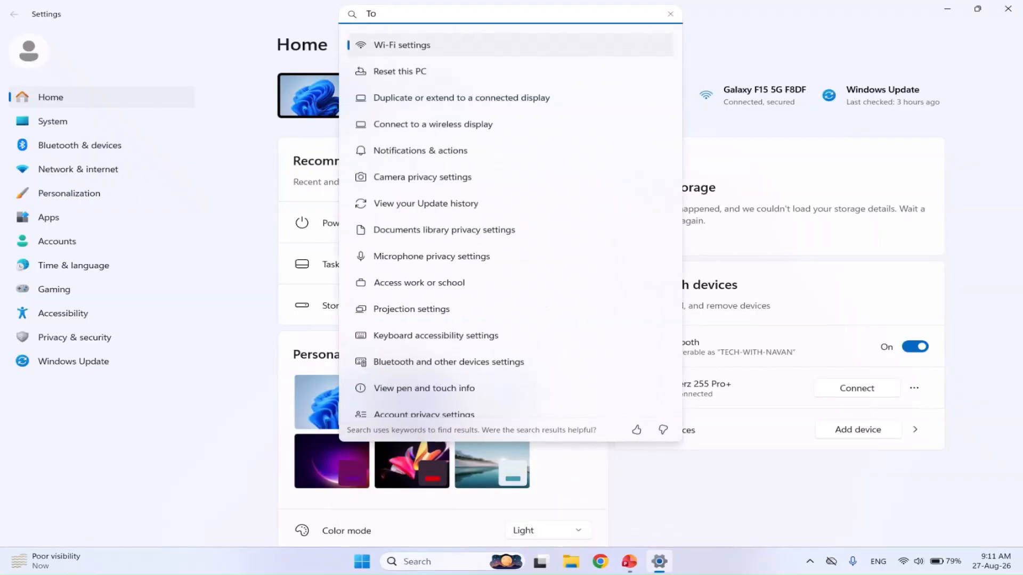
pyautogui.write('uchpad')
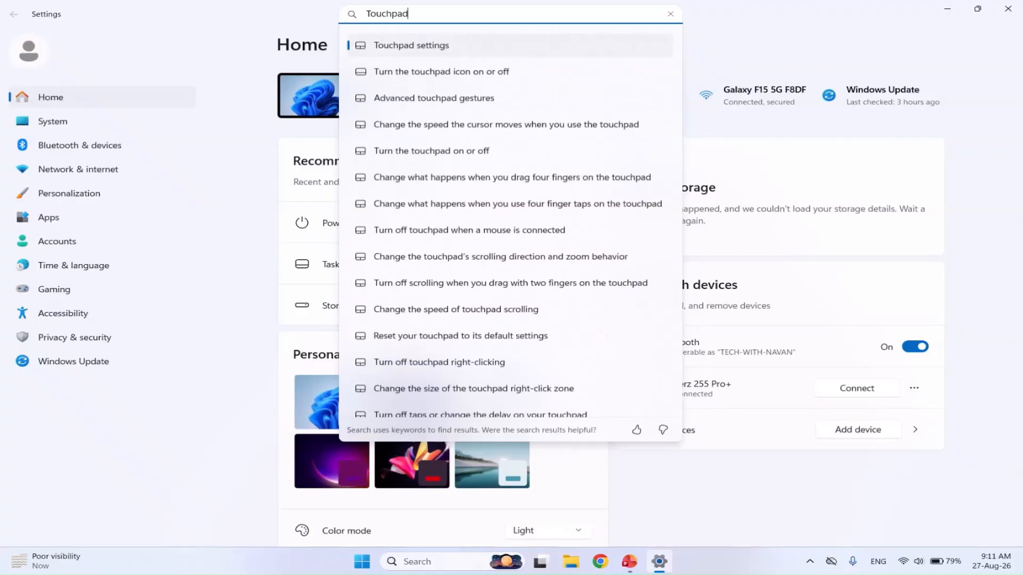
pyautogui.press('Return')
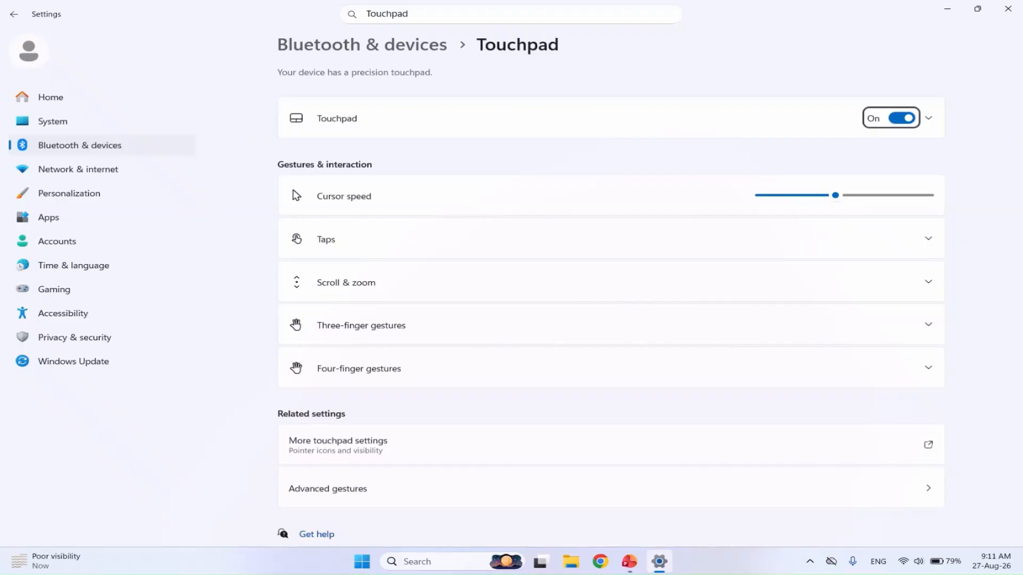
# Switch the touchpad off and back on, and close Settings
pyautogui.press('space')
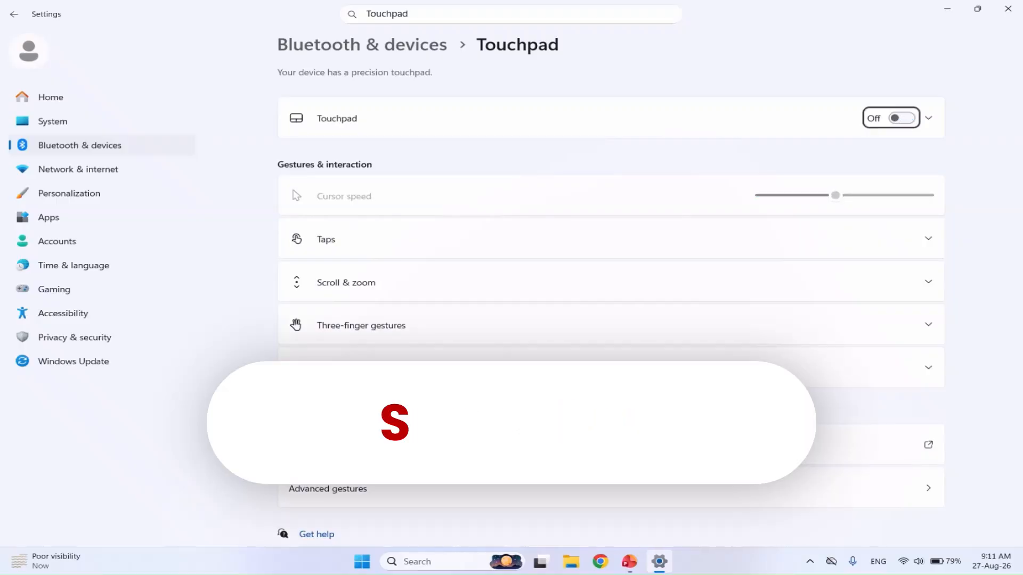
pyautogui.press('space')
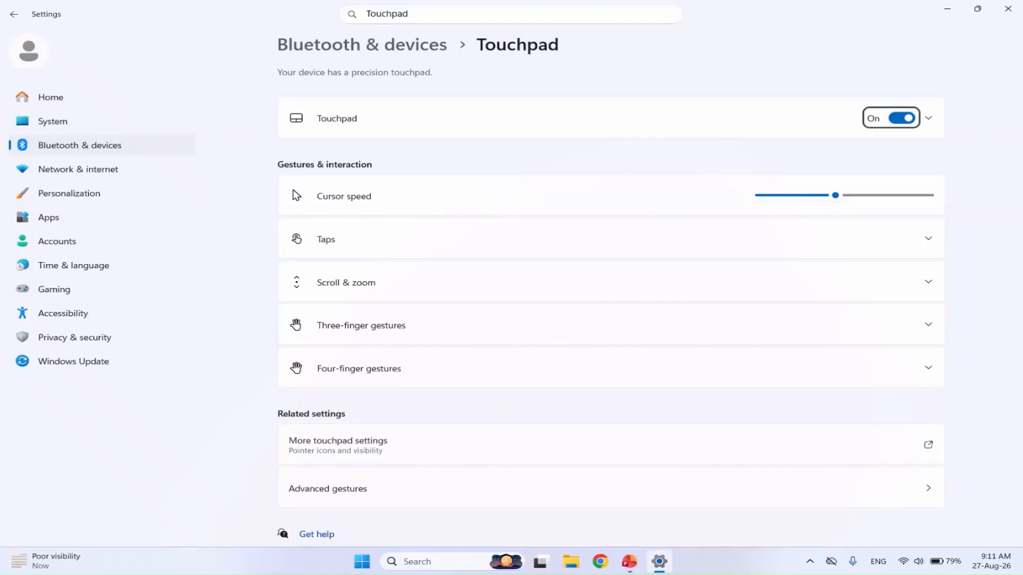
pyautogui.hotkey('alt', 'F4')
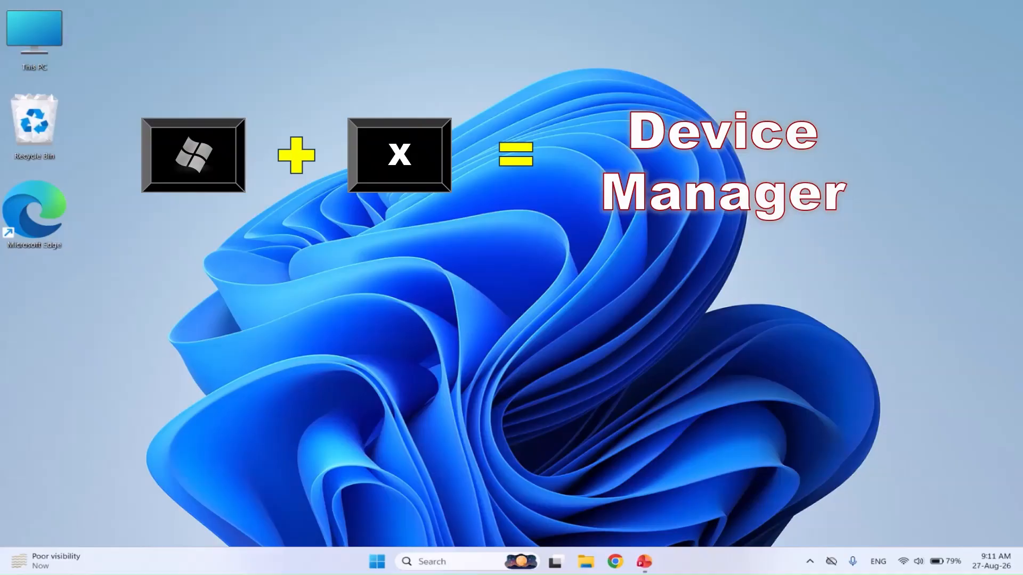
# Open Device Manager from the desktop
pyautogui.press('super+x')
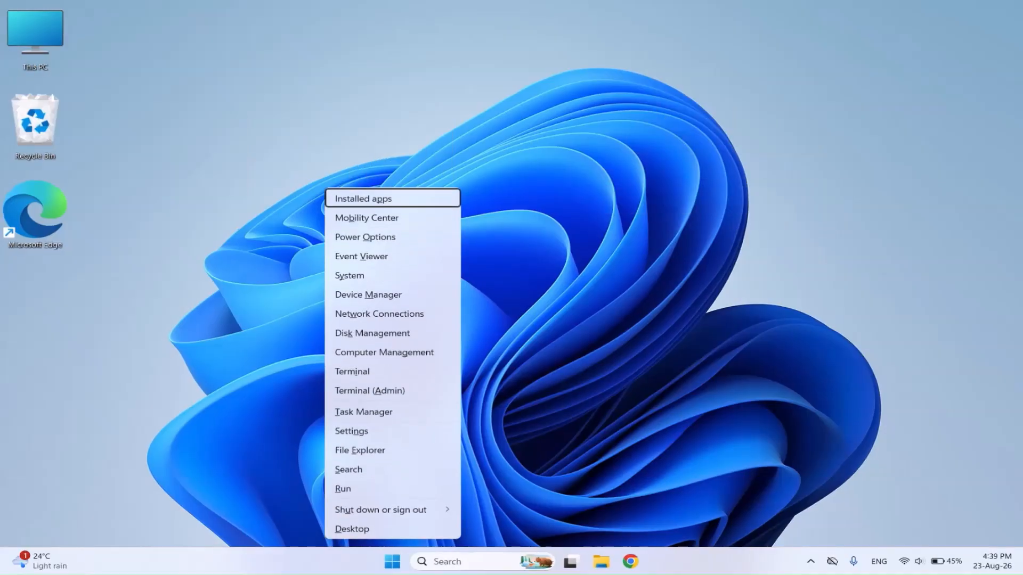
pyautogui.press('Down')
pyautogui.press('Down')
pyautogui.press('Down')
pyautogui.press('Down')
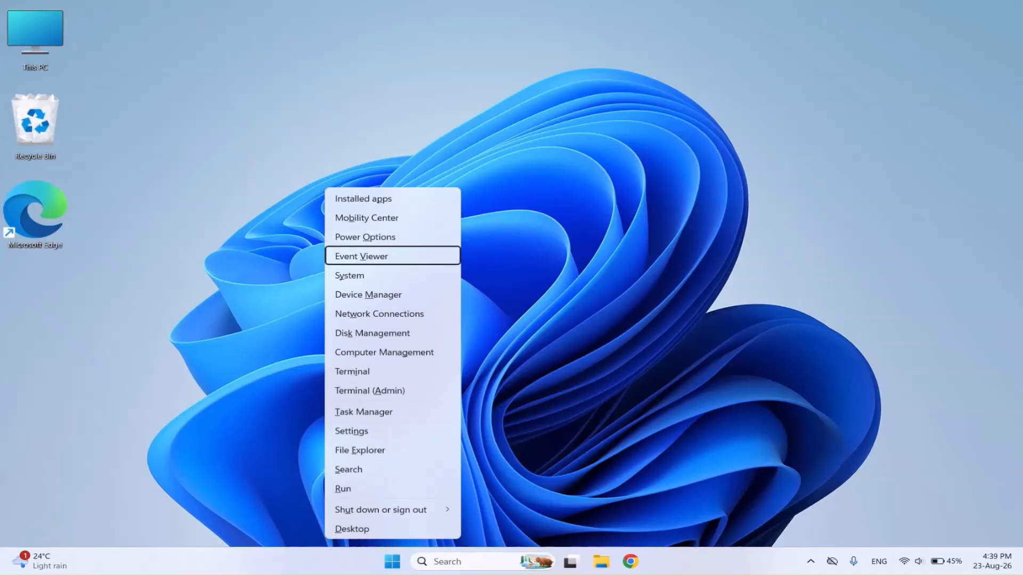
pyautogui.press('Down')
pyautogui.press('Return')
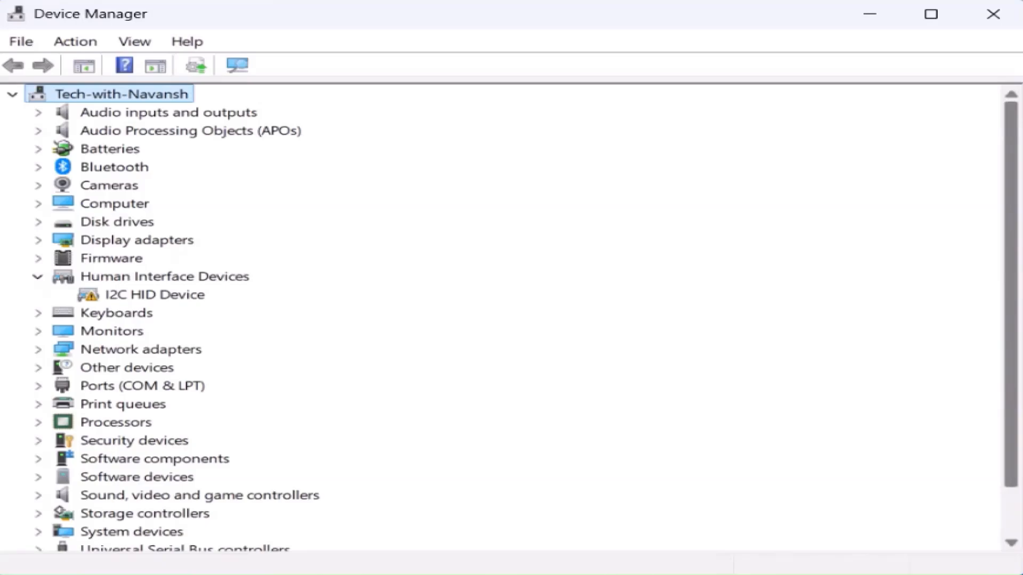
# Look through the device categories for Human Interface Devices and Mice and other pointing devices
pyautogui.press('Down')
pyautogui.press('Down')
pyautogui.press('Down')
pyautogui.press('Down')
pyautogui.press('Down')
pyautogui.press('Down')
pyautogui.press('Down')
pyautogui.press('Down')
pyautogui.press('Down')
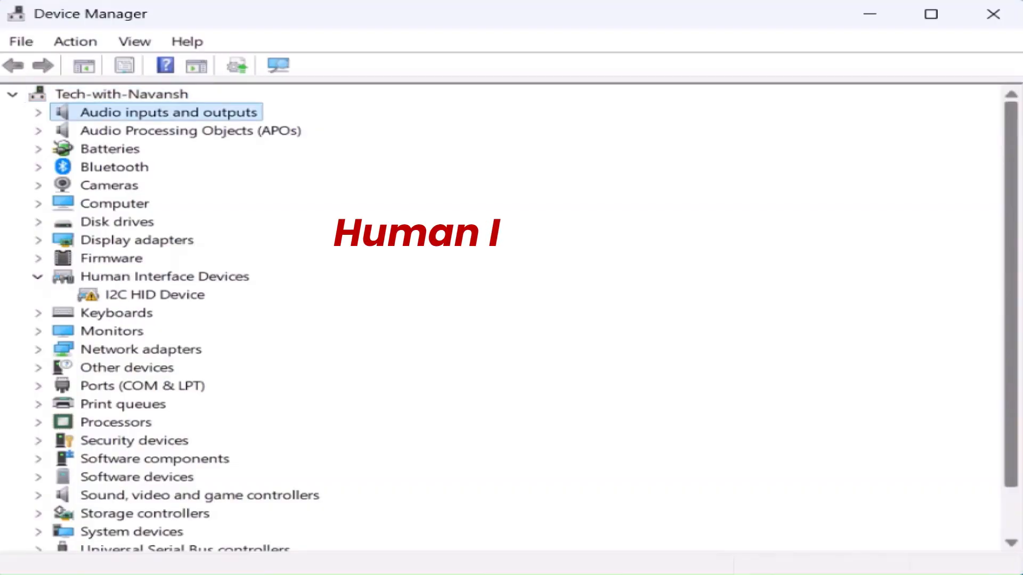
pyautogui.press('Down')
pyautogui.press('Down')
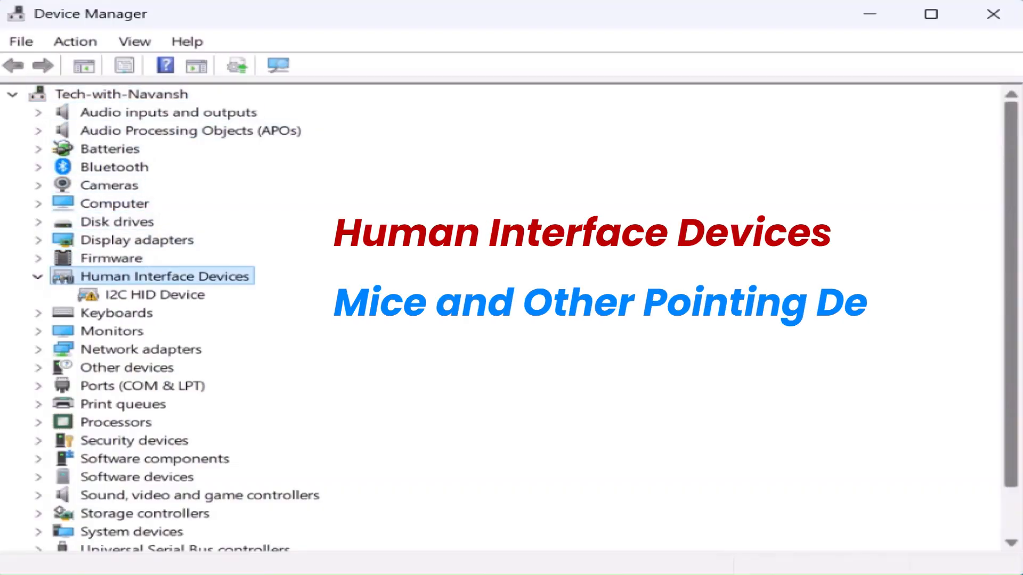
pyautogui.press('Down')
pyautogui.press('Down')
pyautogui.press('Down')
pyautogui.press('Down')
pyautogui.press('Down')
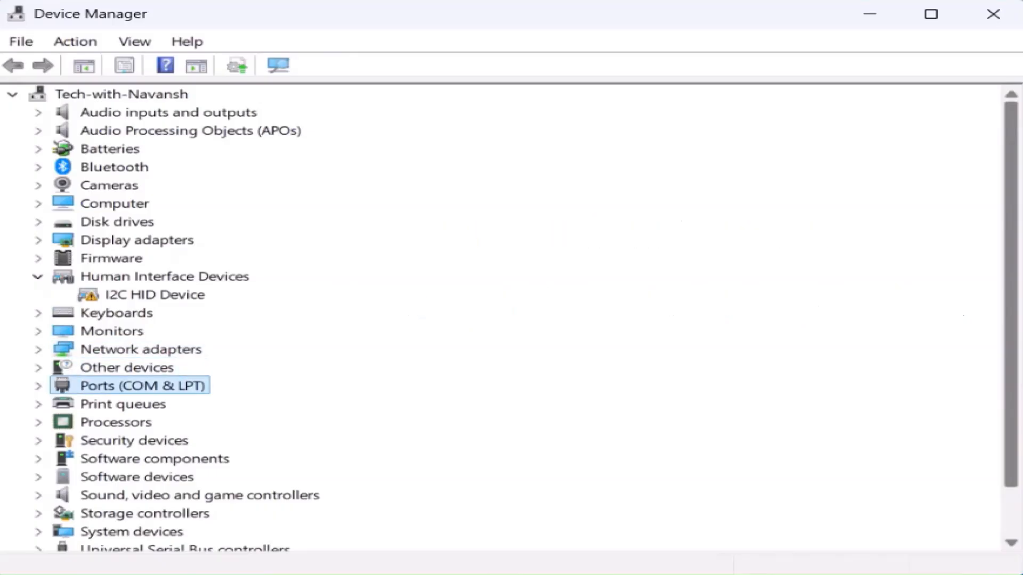
pyautogui.press('Down')
pyautogui.press('Down')
pyautogui.press('Down')
pyautogui.press('Up')
pyautogui.press('Up')
pyautogui.press('Up')
pyautogui.press('Up')
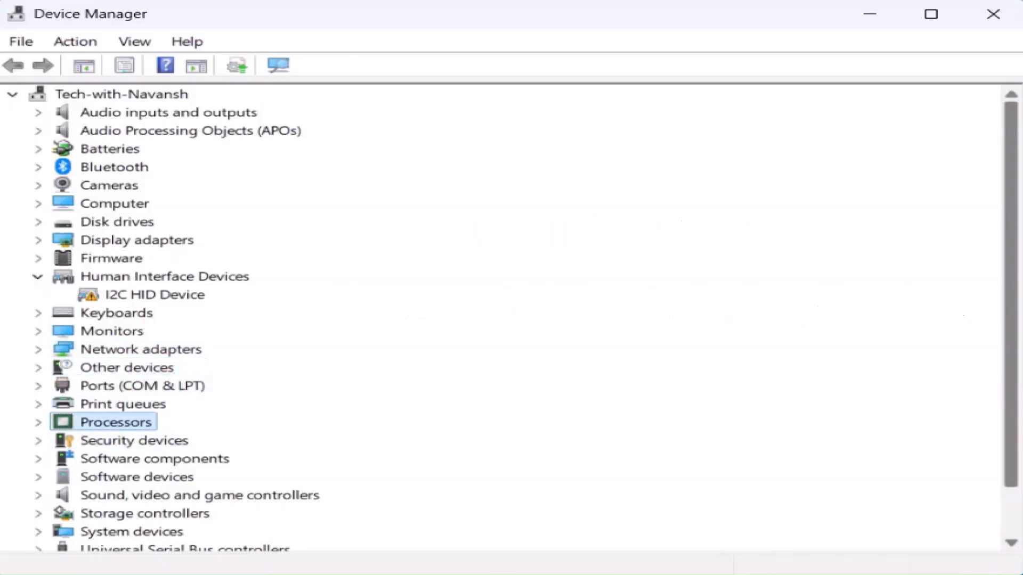
pyautogui.press('Up')
pyautogui.press('Up')
pyautogui.press('Up')
pyautogui.press('Up')
pyautogui.press('Up')
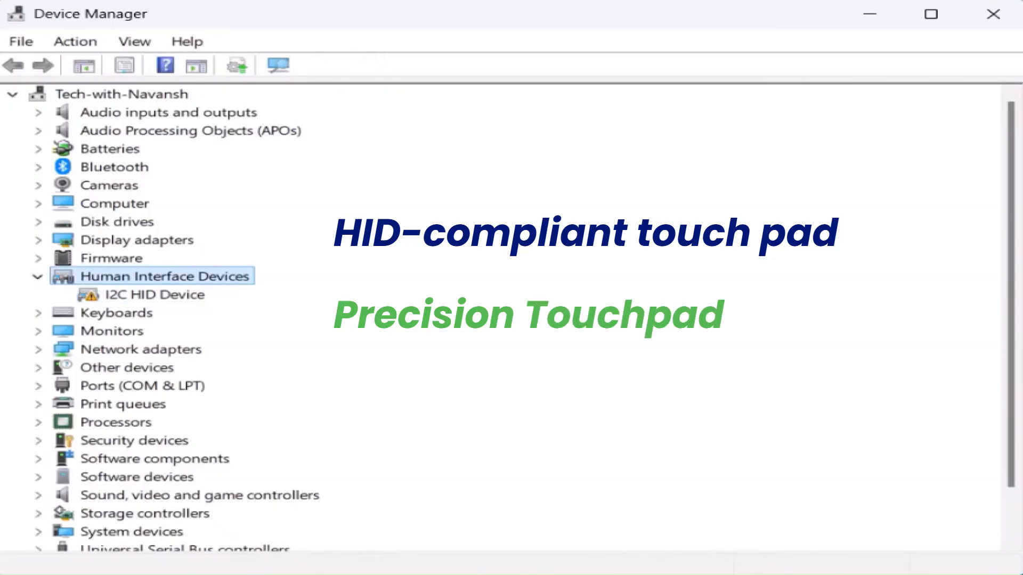
# Check the entries under Human Interface Devices for a HID-compliant or precision touchpad
pyautogui.press('Down')
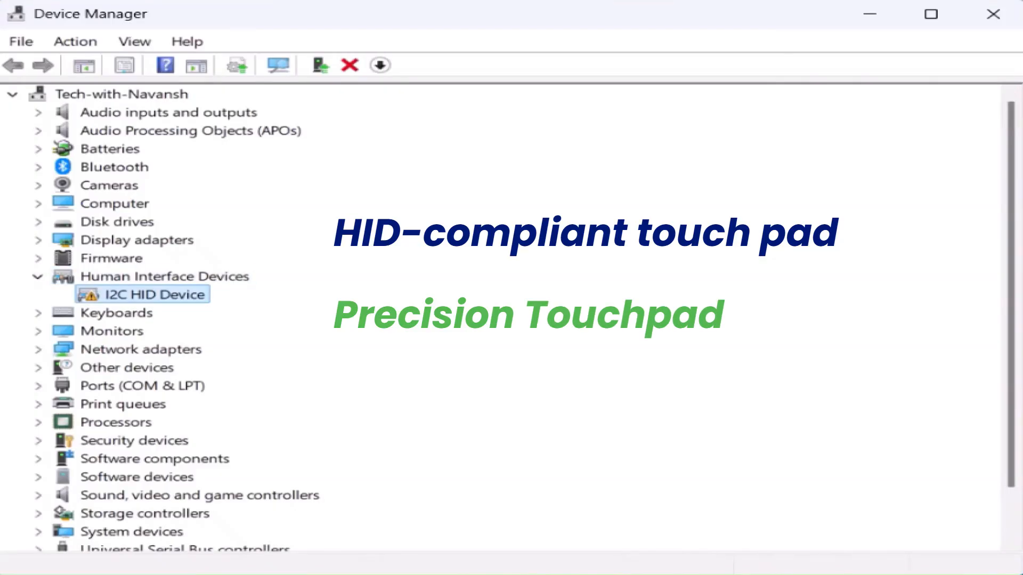
pyautogui.press('Up')
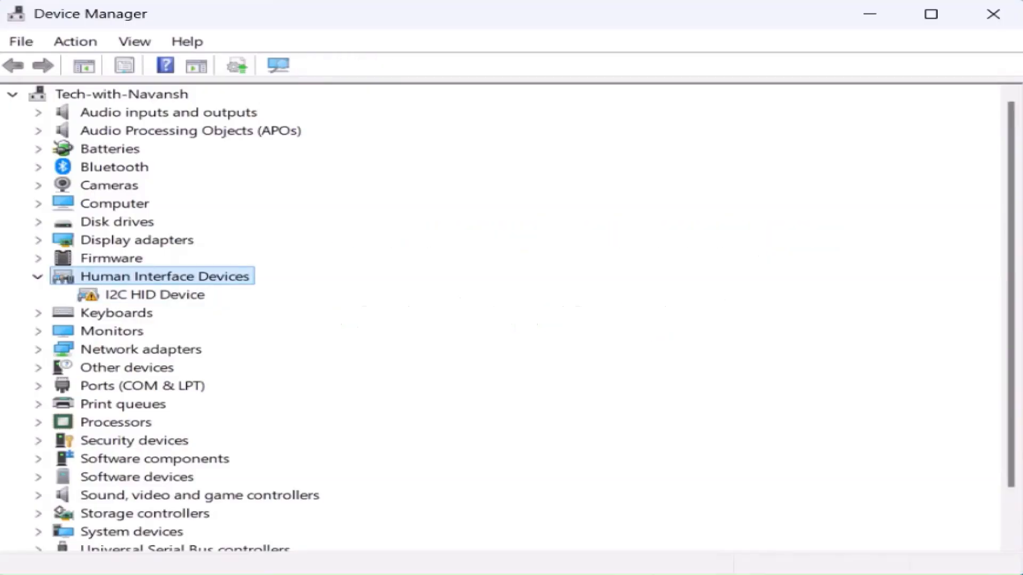
pyautogui.press('Down')
pyautogui.press('Up')
pyautogui.press('Down')
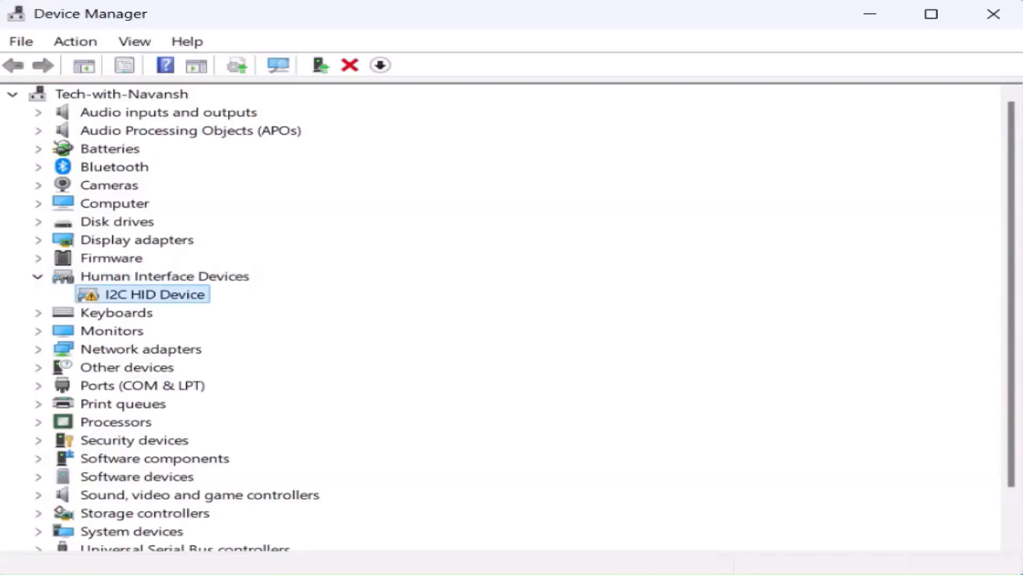
pyautogui.press('Up')
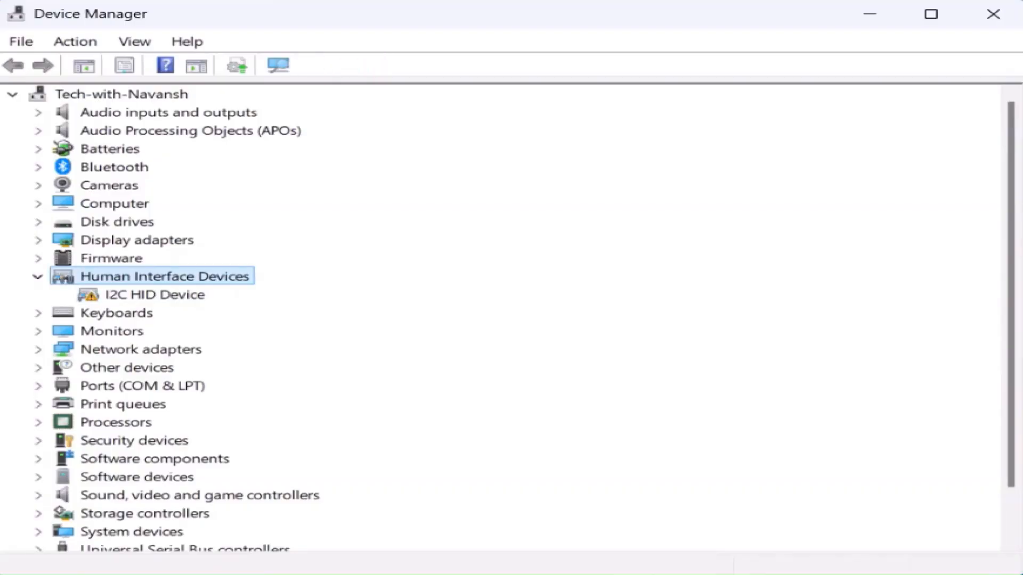
pyautogui.press('Down')
pyautogui.press('Up')
pyautogui.press('Down')
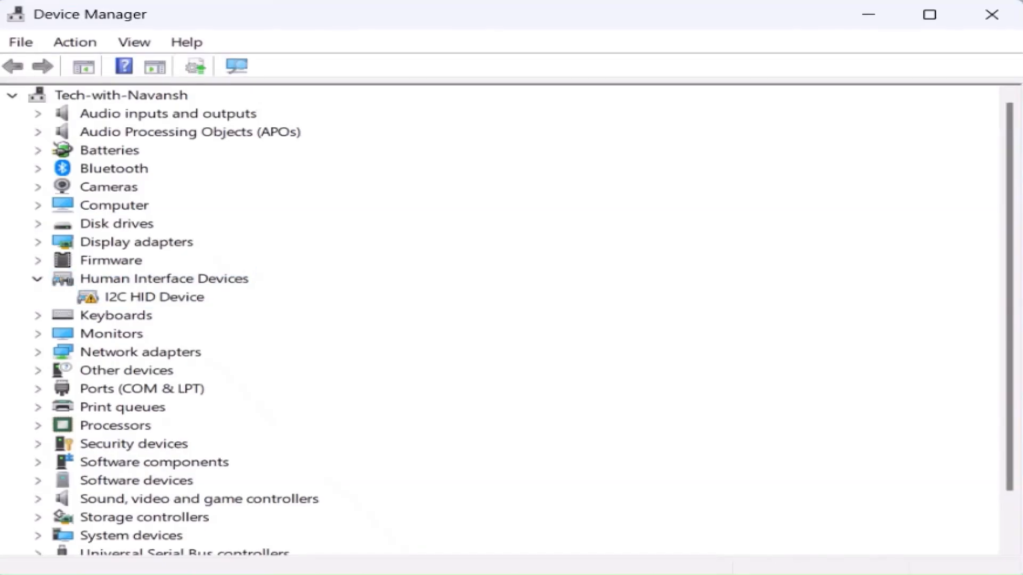
# Turn on the display of hidden devices in the device tree
pyautogui.press('Tab')
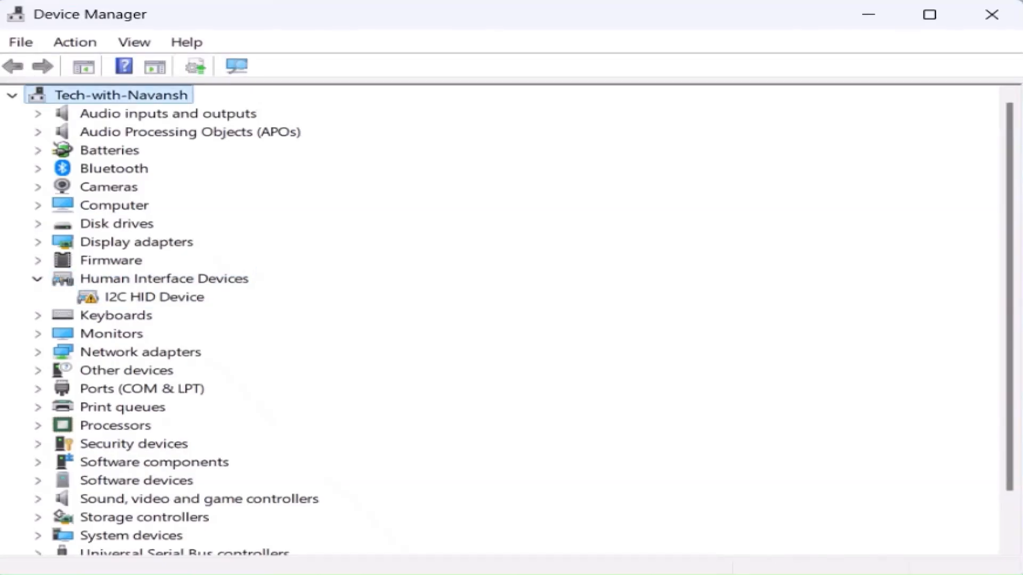
pyautogui.press('alt')
pyautogui.press('Right')
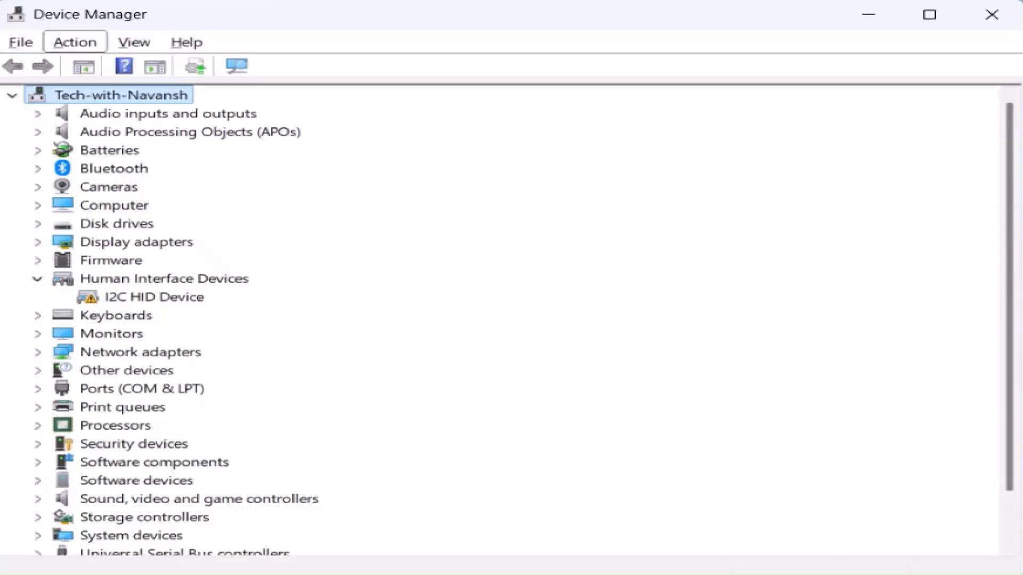
pyautogui.press('Right')
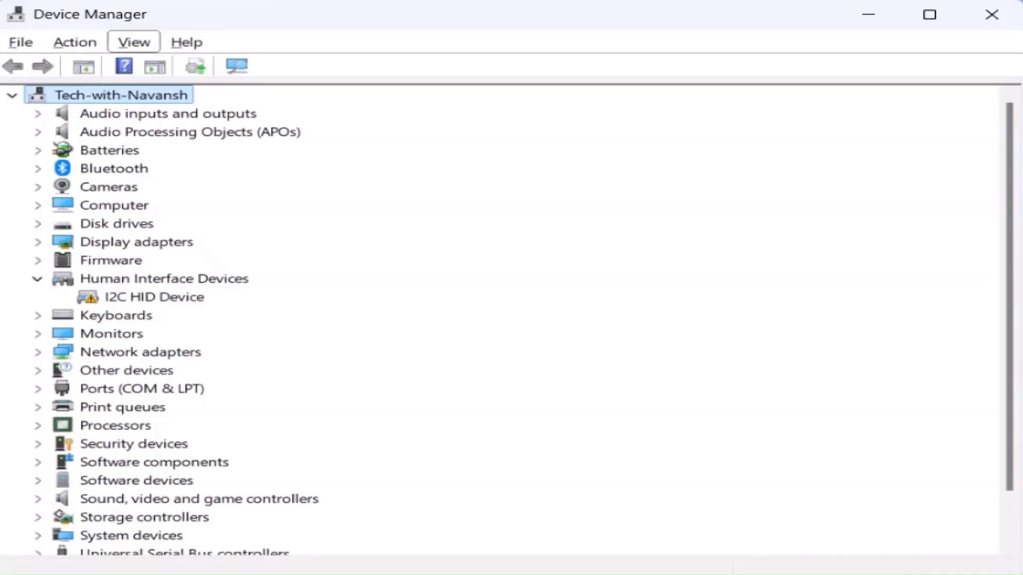
pyautogui.press('Return')
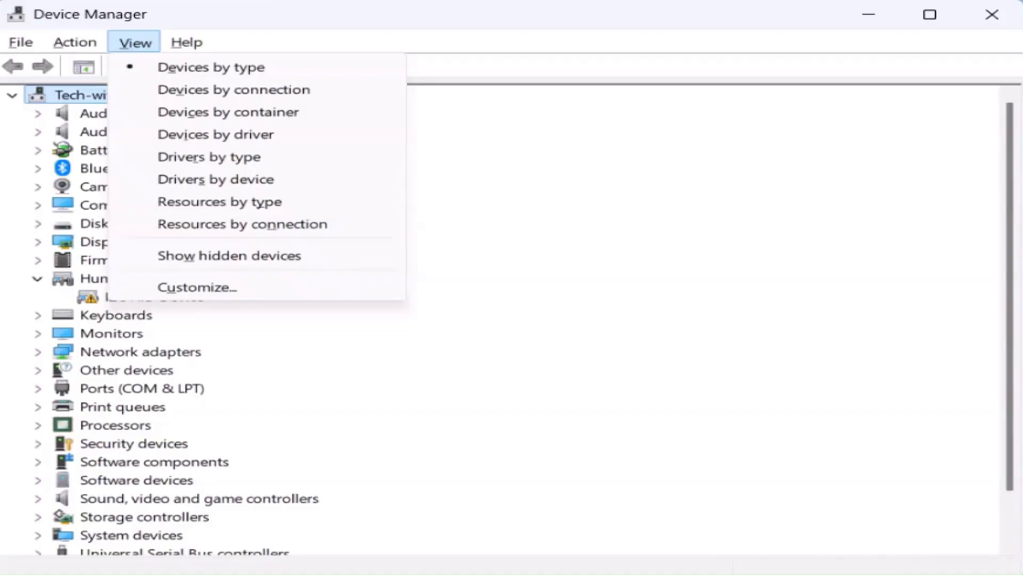
pyautogui.press('Down')
pyautogui.press('Down')
pyautogui.press('Down')
pyautogui.press('Down')
pyautogui.press('Down')
pyautogui.press('Down')
pyautogui.press('Down')
pyautogui.press('Down')
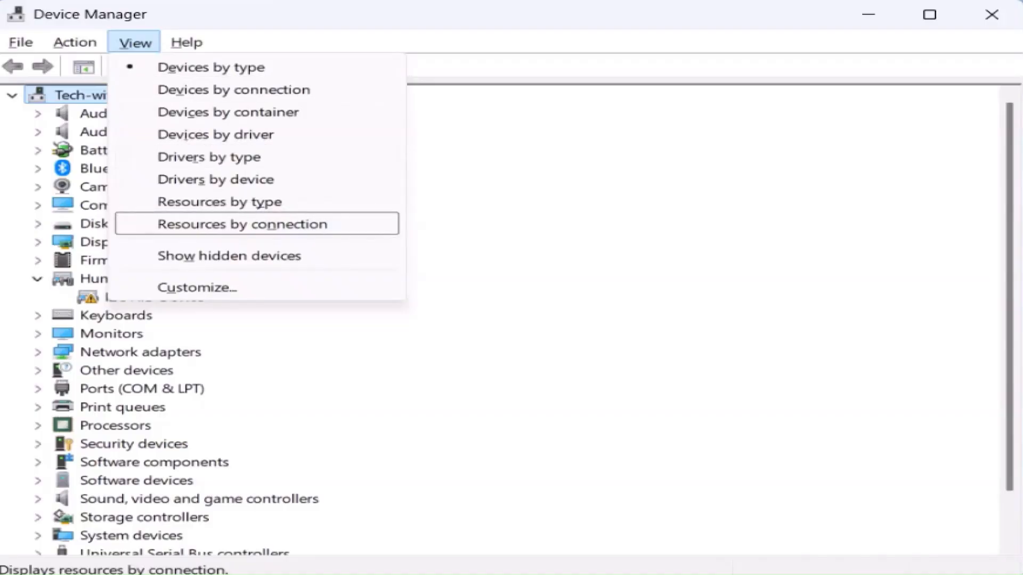
pyautogui.press('Down')
pyautogui.press('Return')
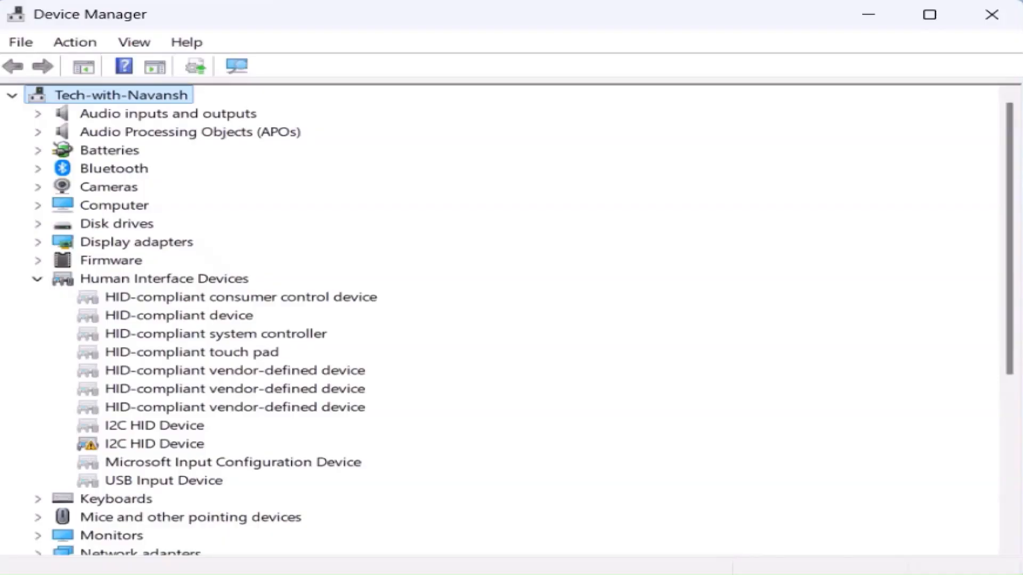
# Open the properties of HID-compliant touch pad under Human Interface Devices
pyautogui.press('Down')
pyautogui.press('Down')
pyautogui.press('Down')
pyautogui.press('Down')
pyautogui.press('Down')
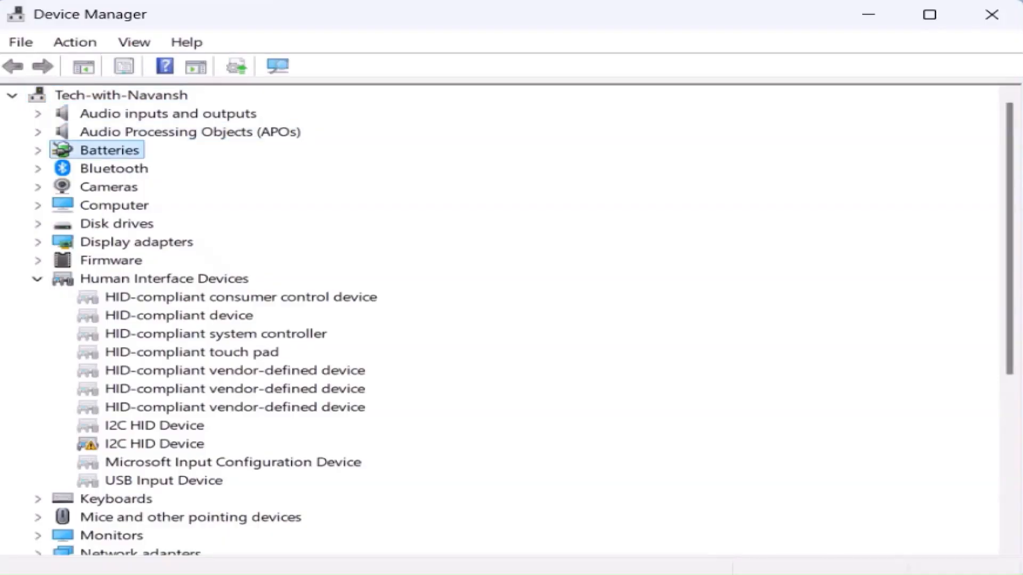
pyautogui.press('Down')
pyautogui.press('Down')
pyautogui.press('Down')
pyautogui.press('Down')
pyautogui.press('Down')
pyautogui.press('Down')
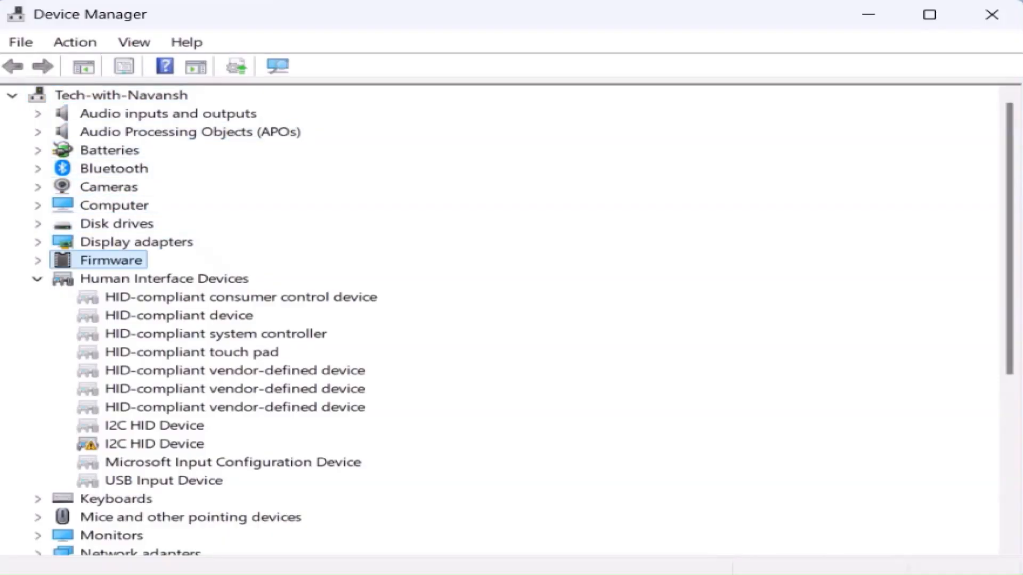
pyautogui.press('Down')
pyautogui.press('Down')
pyautogui.press('Down')
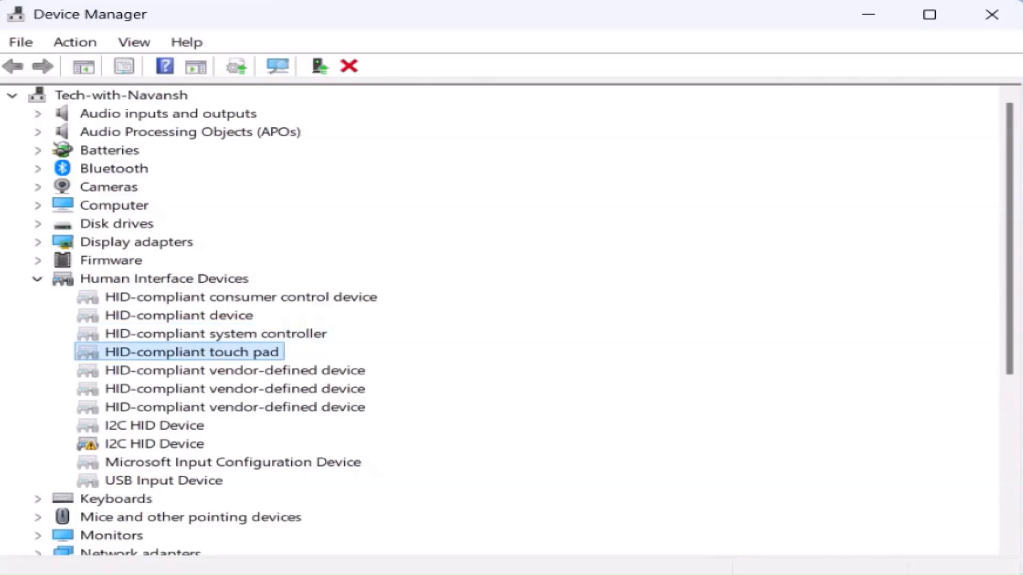
pyautogui.press('Return')
# Run Update Driver for the HID-compliant touch pad from its driver properties, accepting the default choice
pyautogui.press('Tab')
pyautogui.press('Tab')
pyautogui.press('Tab')
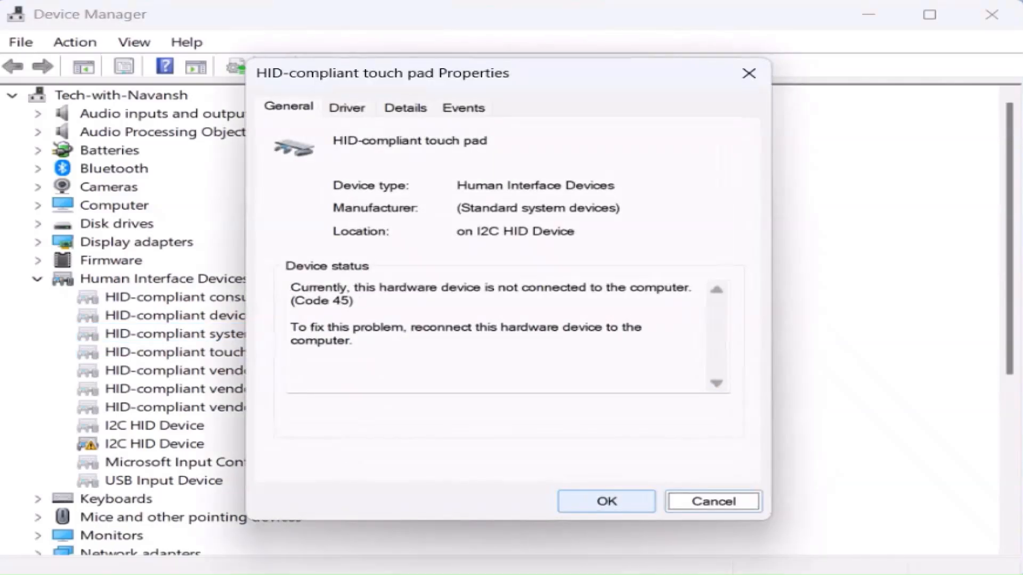
pyautogui.press('Tab')
pyautogui.press('Right')
pyautogui.press('Tab')
pyautogui.press('Tab')
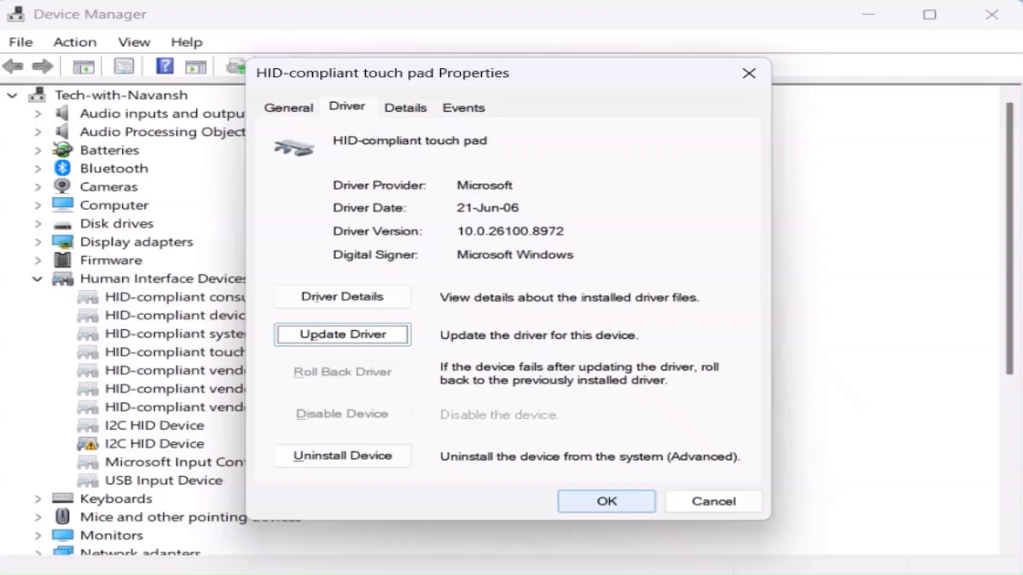
pyautogui.press('Return')
pyautogui.press('Return')
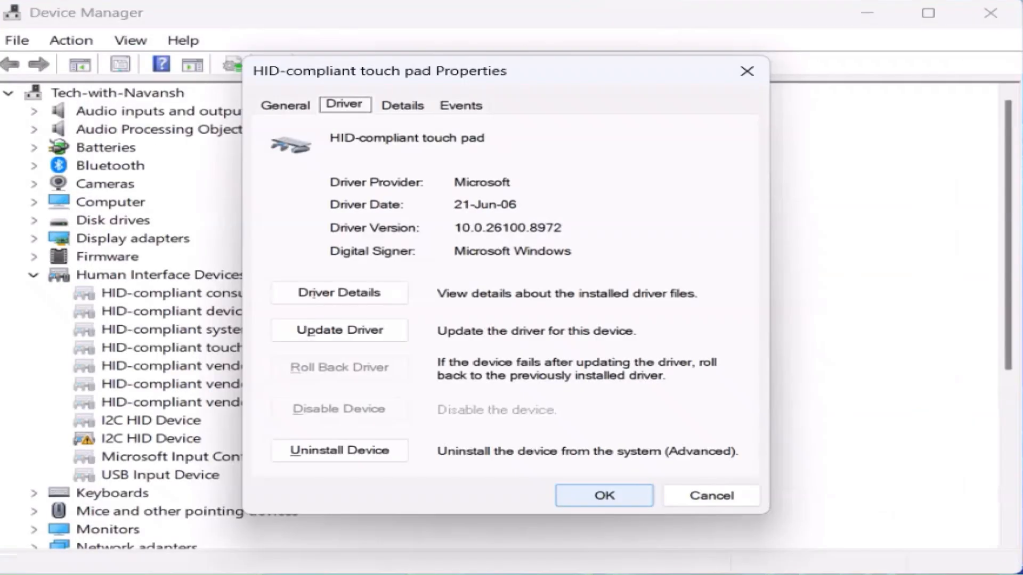
# Uninstall the HID-compliant touch pad device from its driver properties and confirm the removal
pyautogui.press('Tab')
pyautogui.press('Tab')
pyautogui.press('Tab')
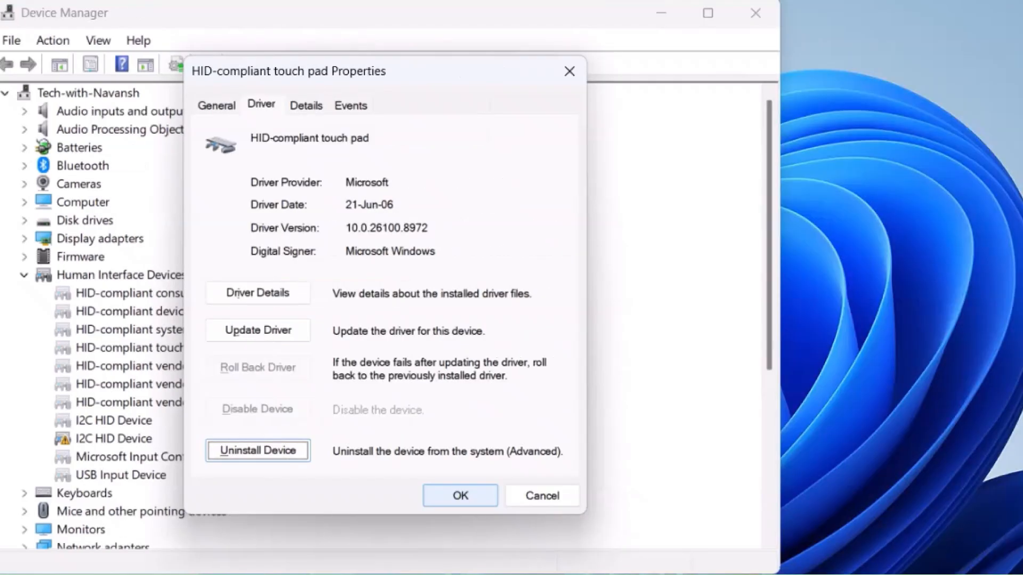
pyautogui.press('Return')
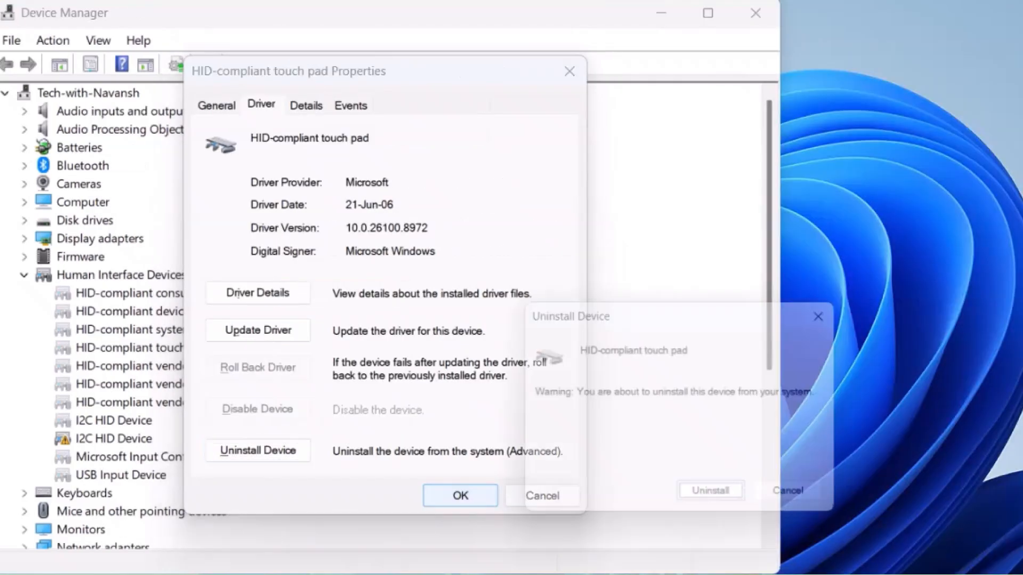
pyautogui.press('Return')
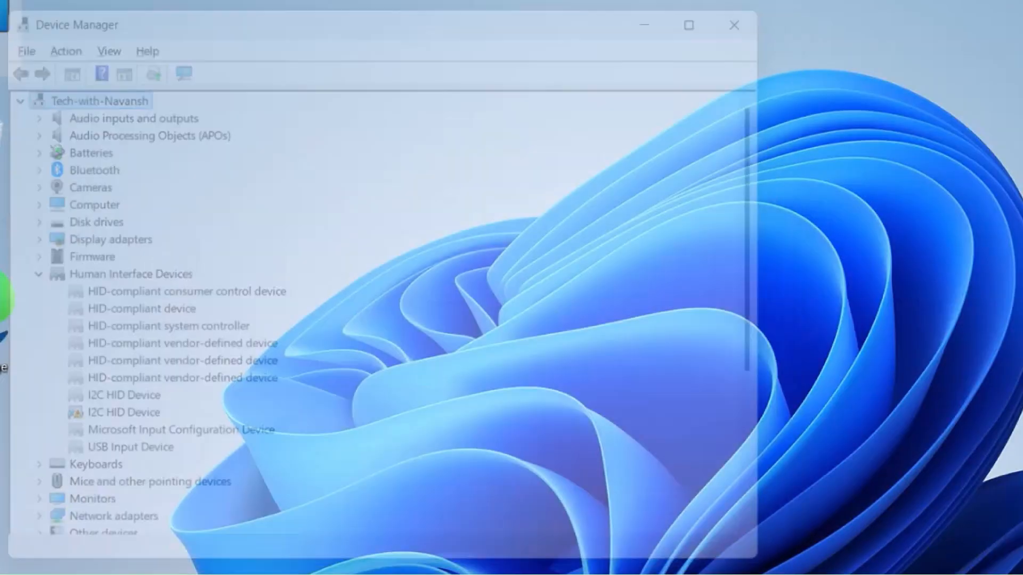
# Close Device Manager and restart the computer through the Shut Down Windows dialog
pyautogui.hotkey('alt', 'F4')
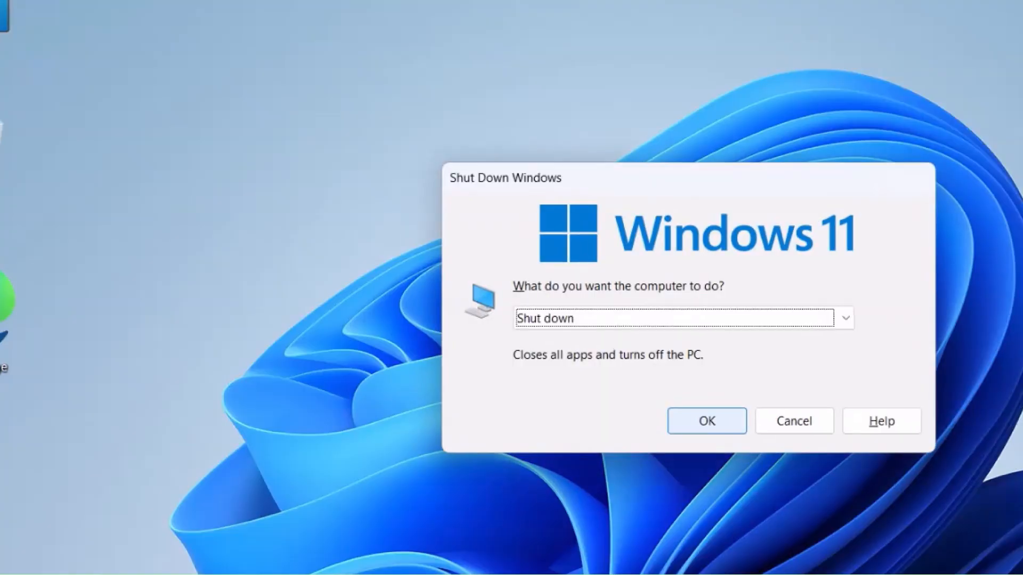
pyautogui.press('Down')
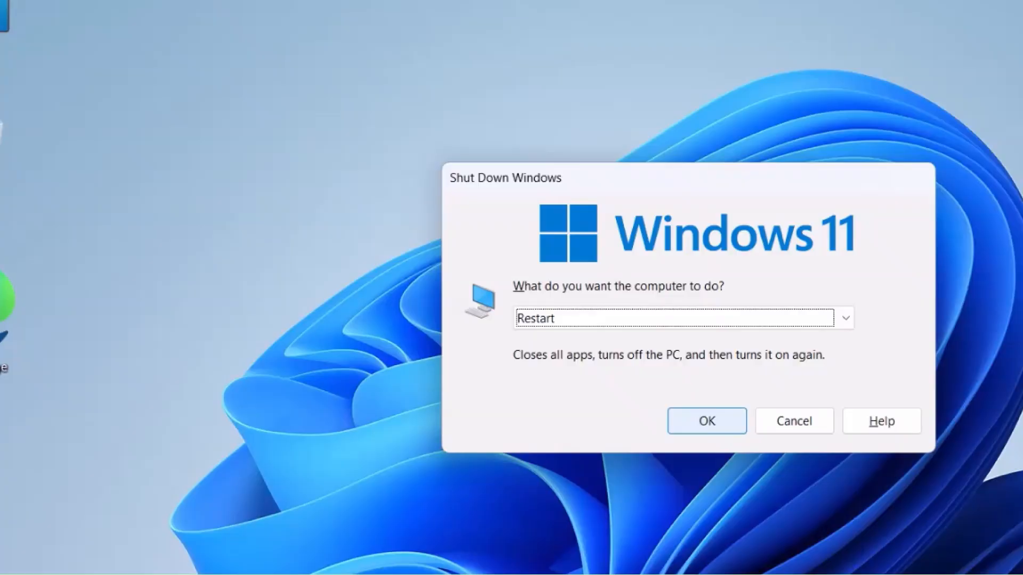
pyautogui.press('Return')
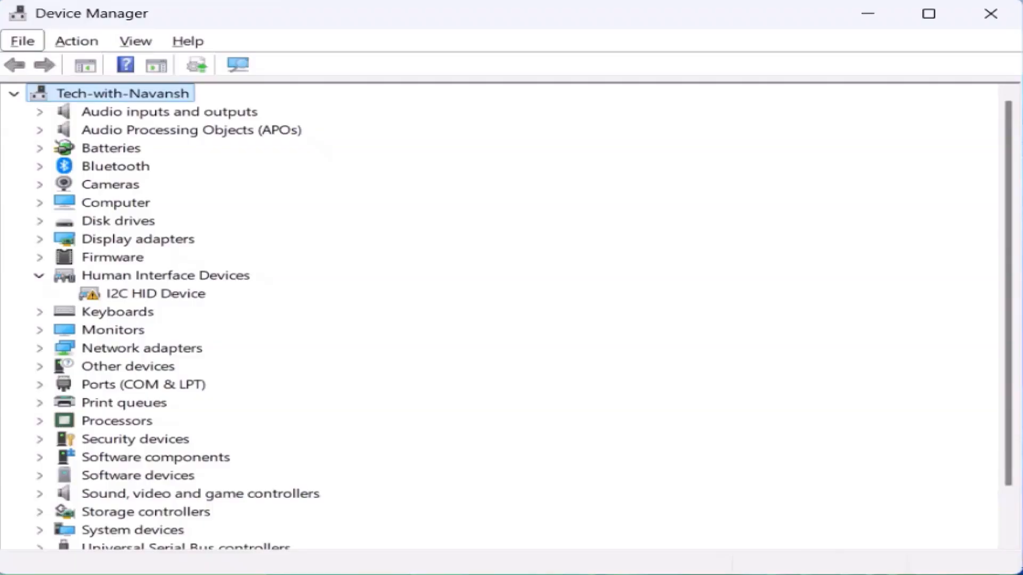
# Scan the computer for hardware changes in Device Manager
pyautogui.press('Right')
pyautogui.press('Return')
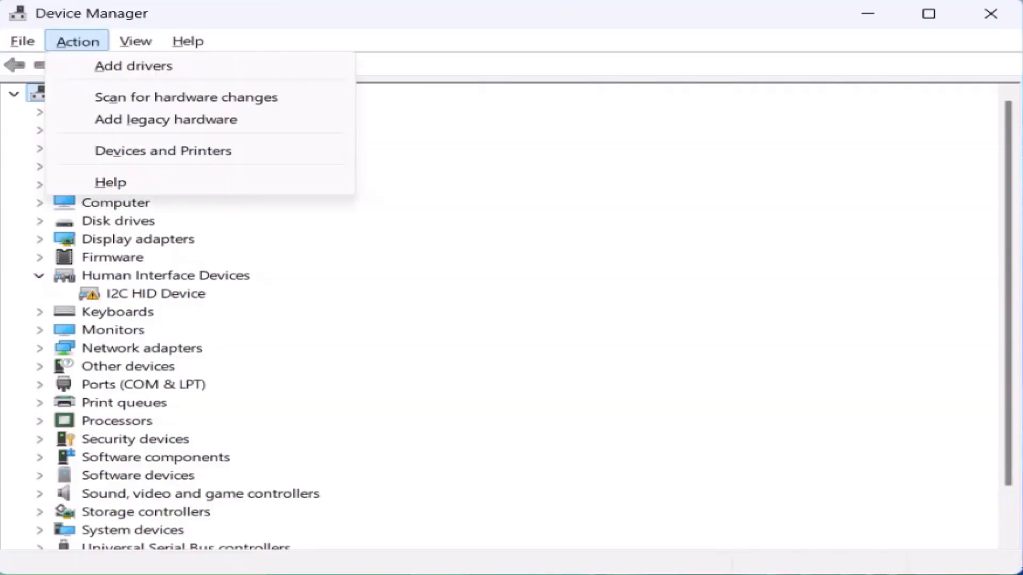
pyautogui.press('Down')
pyautogui.press('Return')
pyautogui.press('Return')
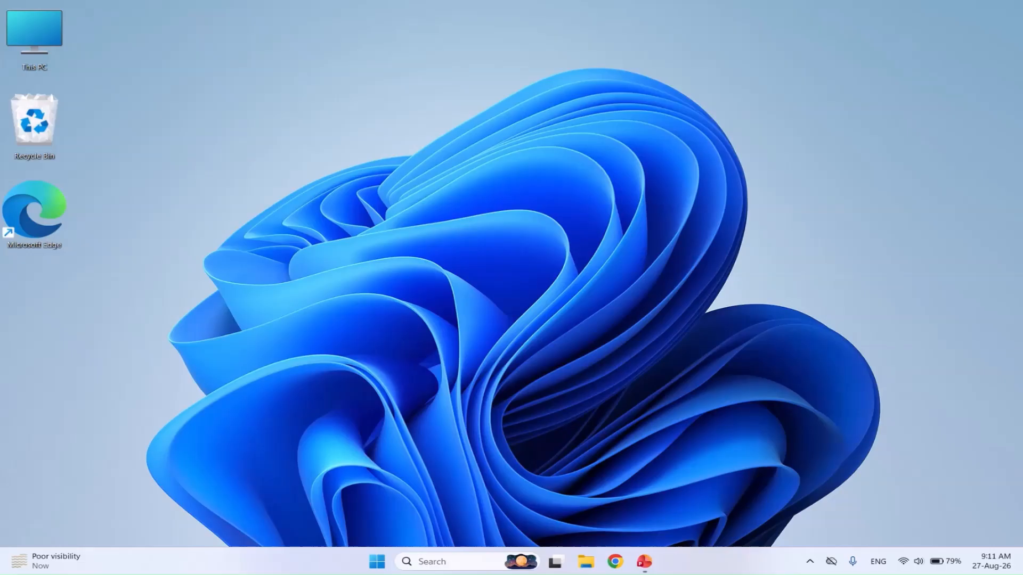
# Open the Windows Update page in the Settings app
pyautogui.press('super+i')
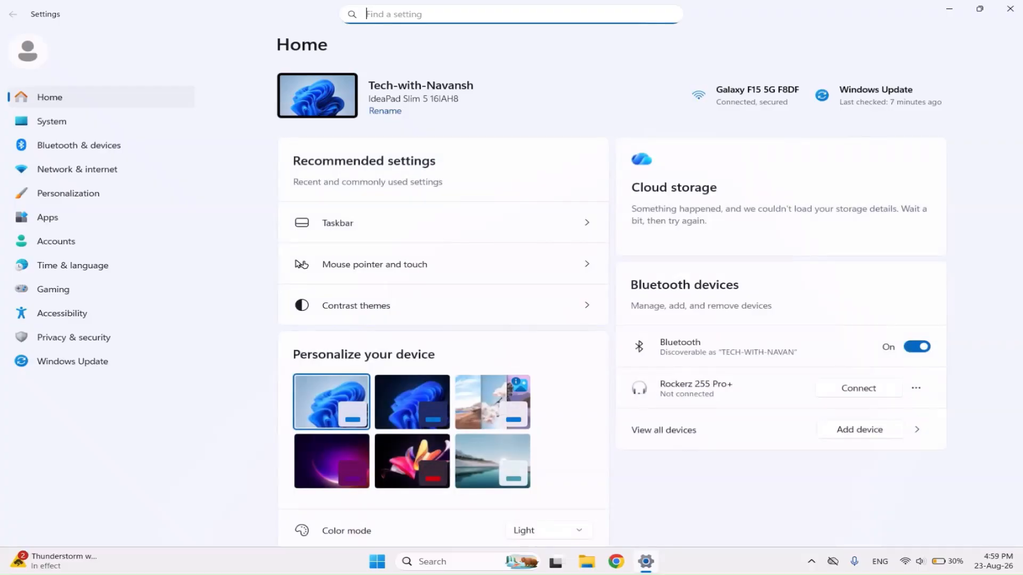
pyautogui.press('Tab')
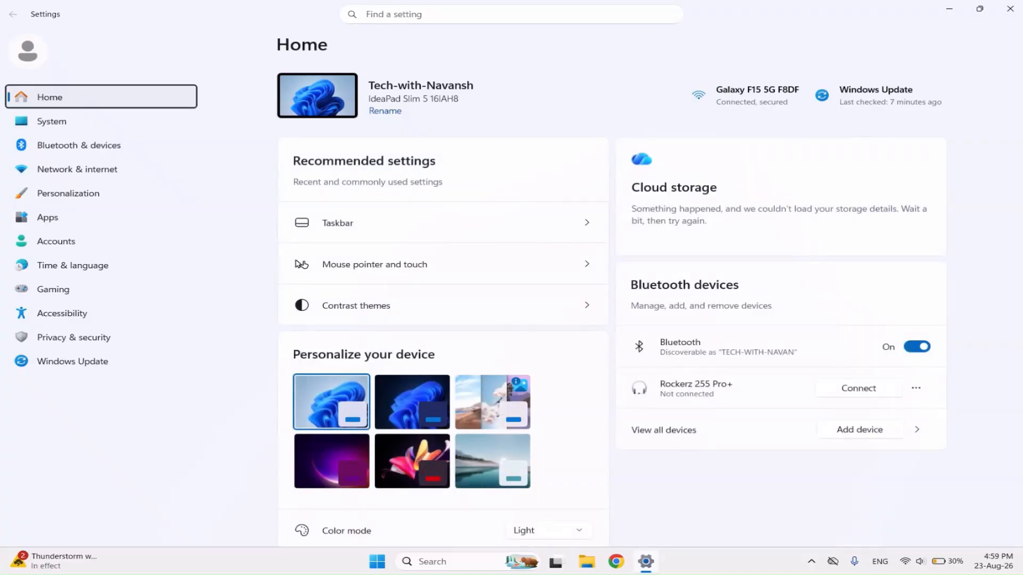
pyautogui.press('Down')
pyautogui.press('Down')
pyautogui.press('Down')
pyautogui.press('Down')
pyautogui.press('Down')
pyautogui.press('Down')
pyautogui.press('Down')
pyautogui.press('Down')
pyautogui.press('Down')
pyautogui.press('Down')
pyautogui.press('Down')
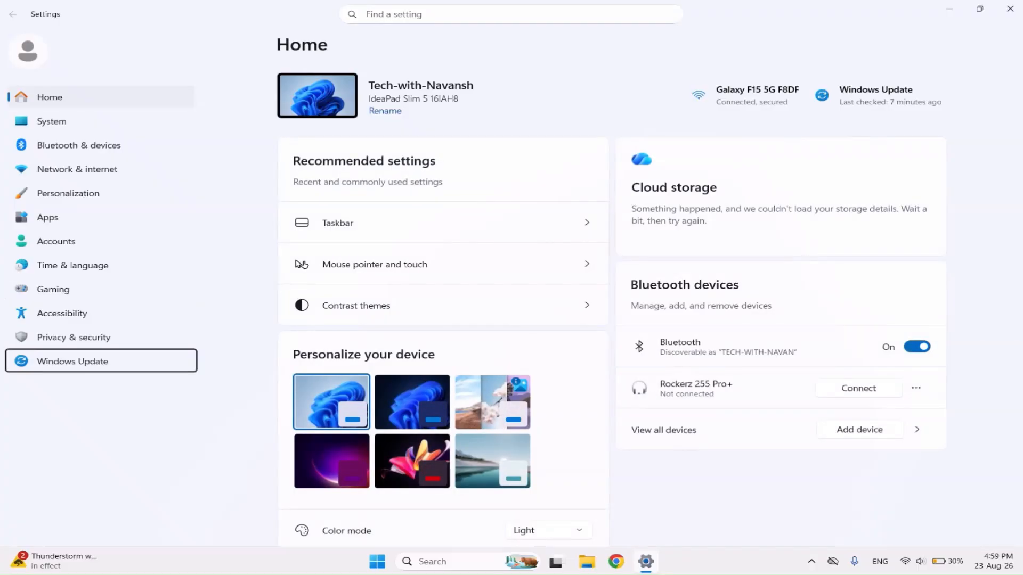
pyautogui.press('Return')
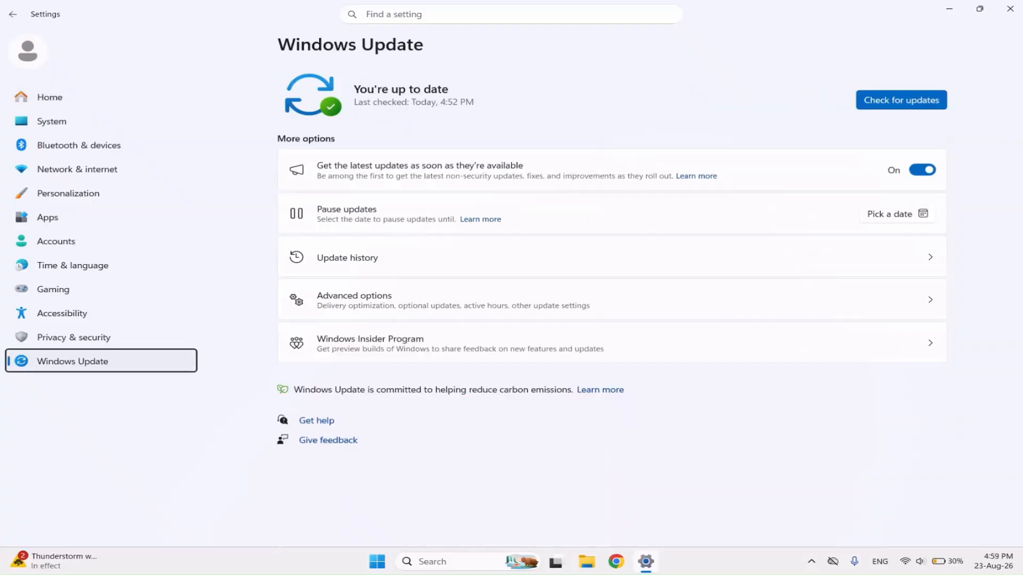
# Check for new Windows updates
pyautogui.press('Tab')
pyautogui.press('Tab')
pyautogui.press('Tab')
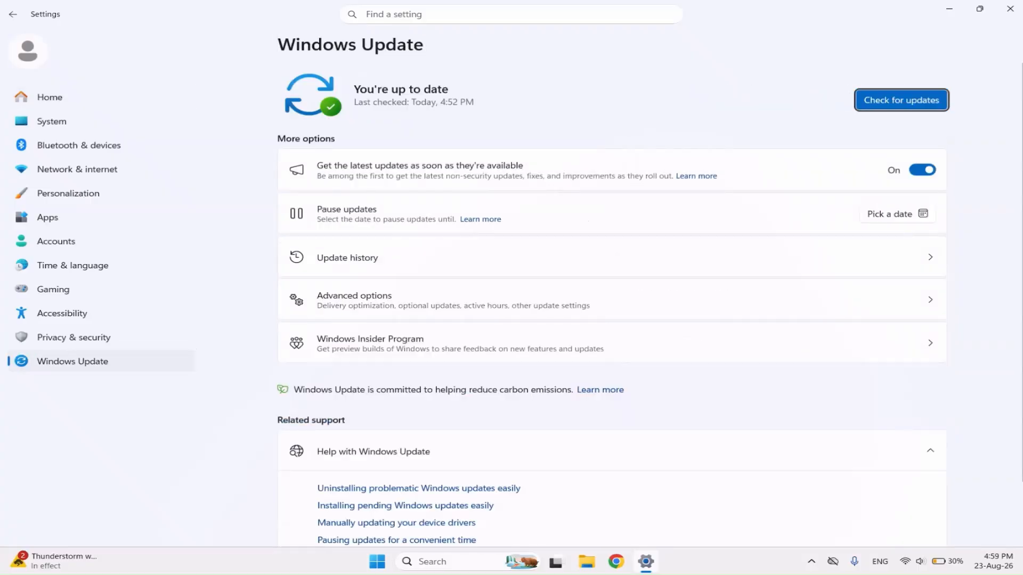